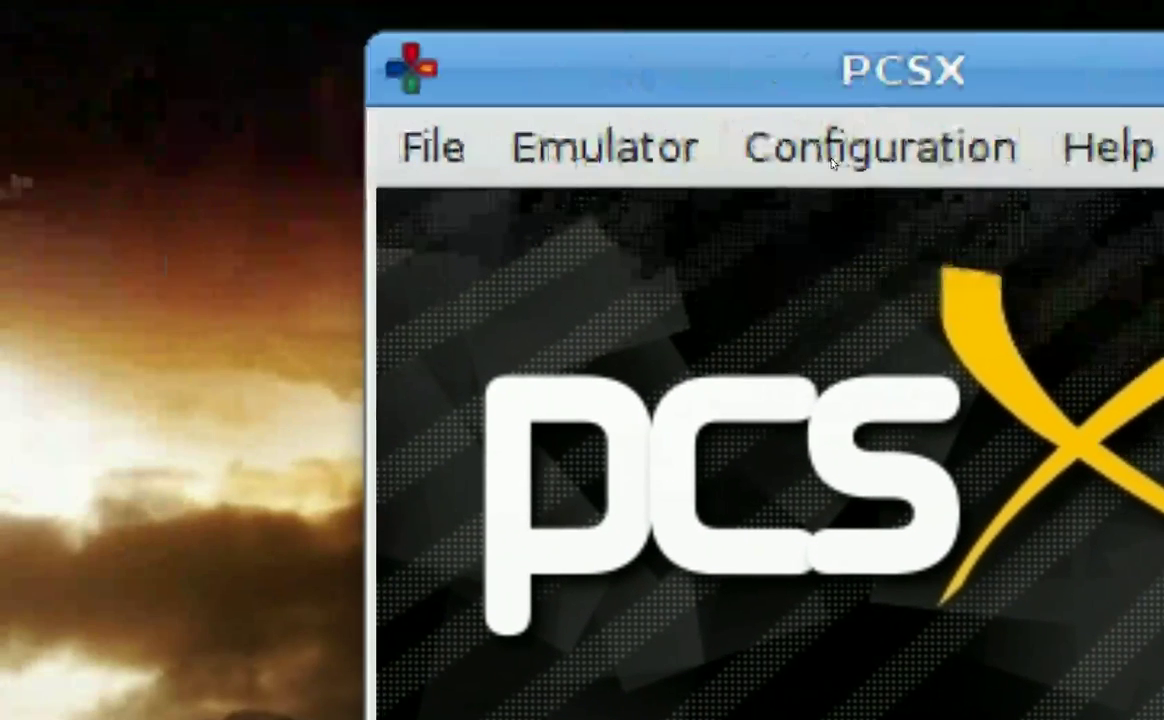
Step: In the video plugin configuration, set dithering to 1: Game dependant and close the video settings
left_click(495, 139)
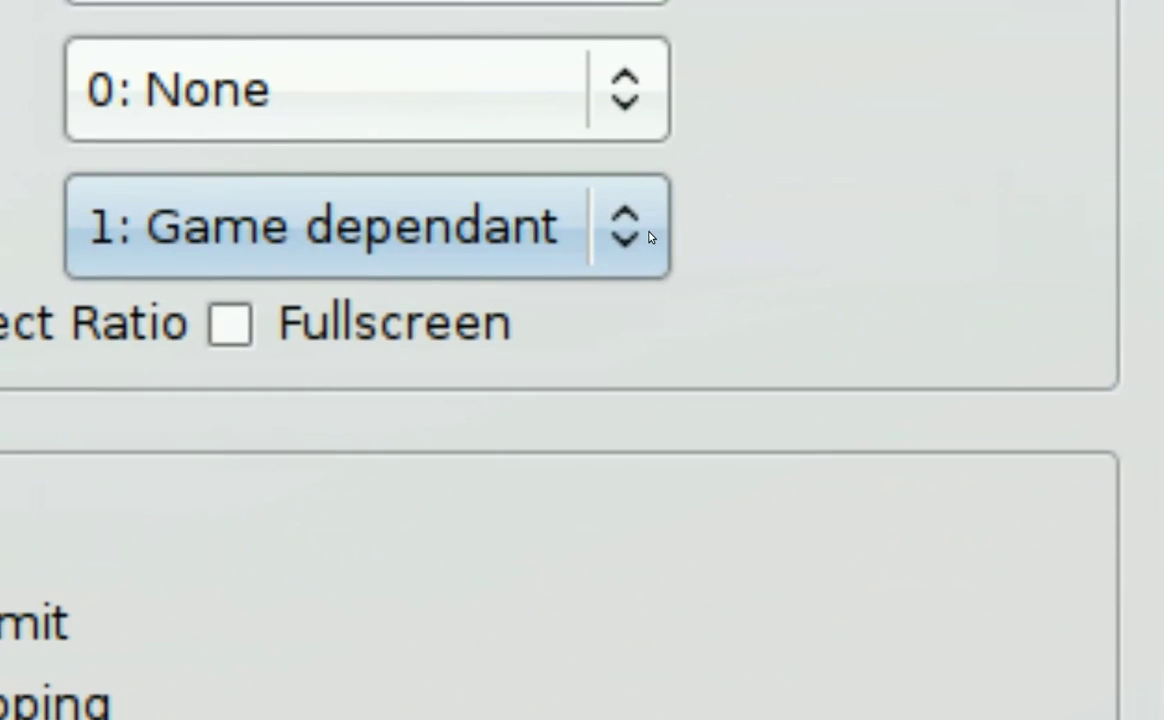
left_click(647, 230)
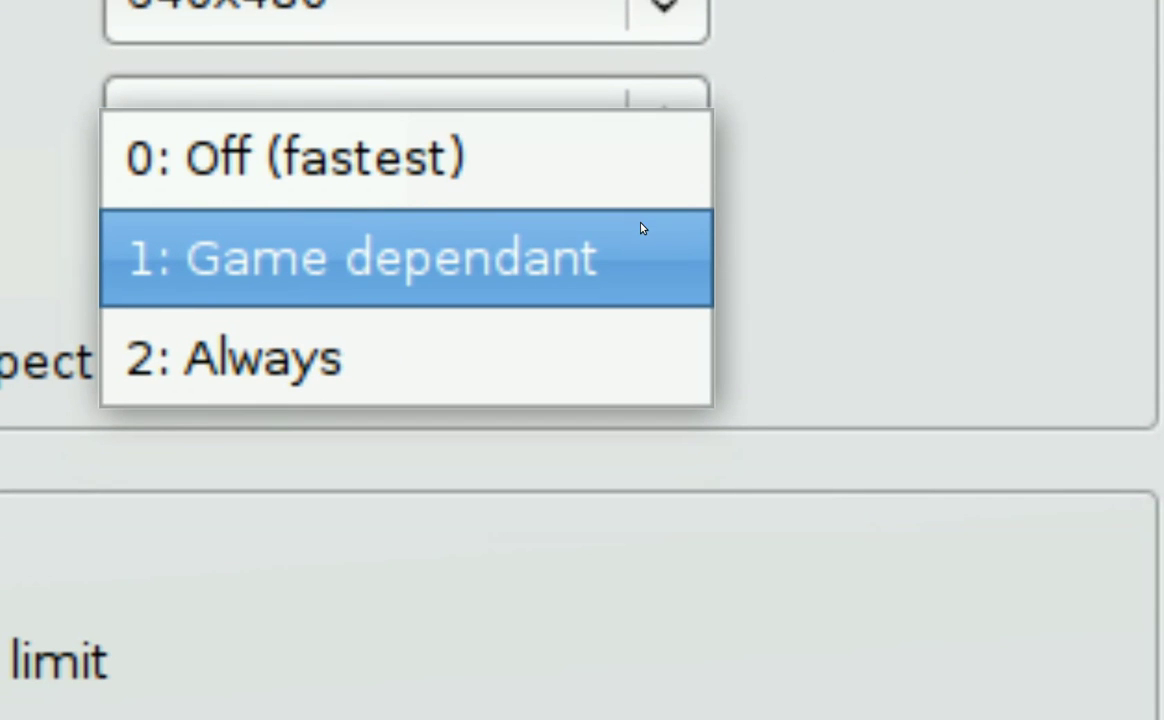
left_click(642, 229)
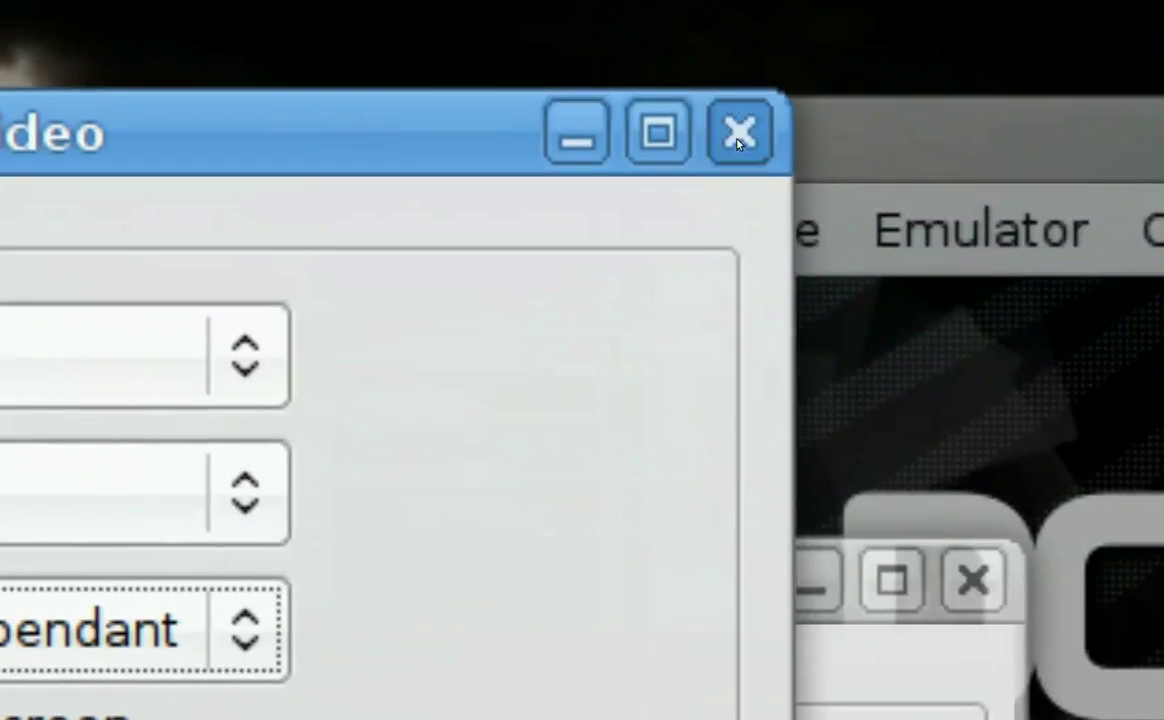
left_click(667, 110)
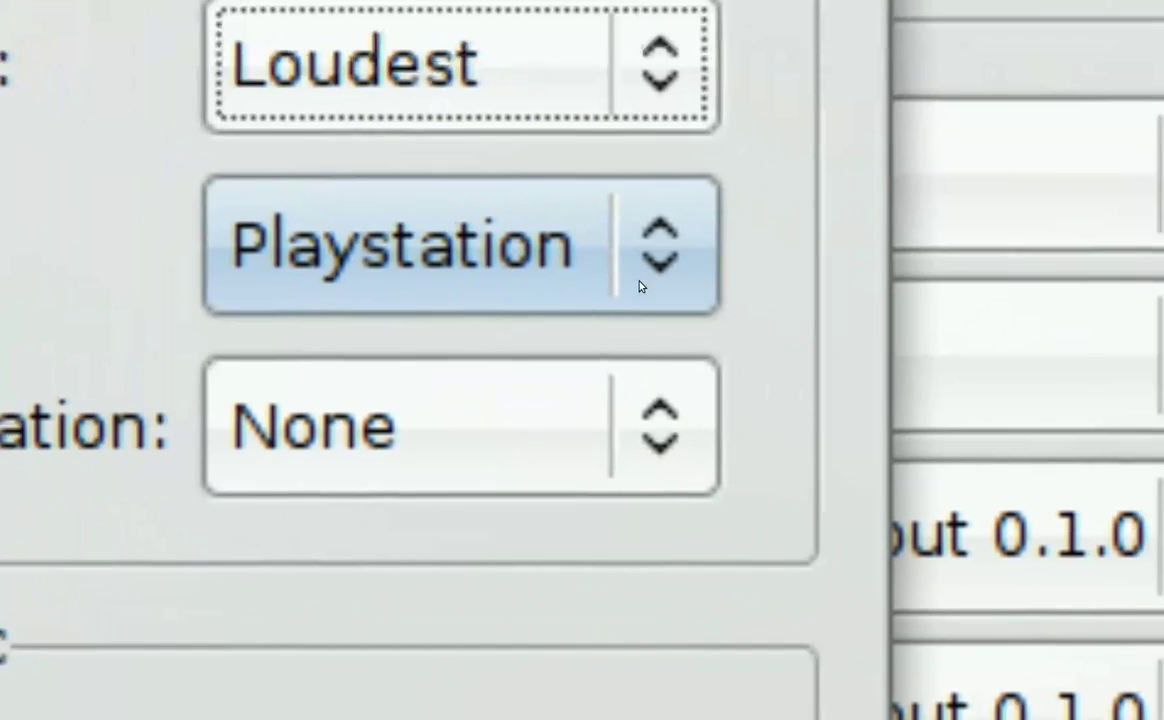
Step: Set the sound plugin's reverb to Playstation and close the sound settings
left_click(640, 287)
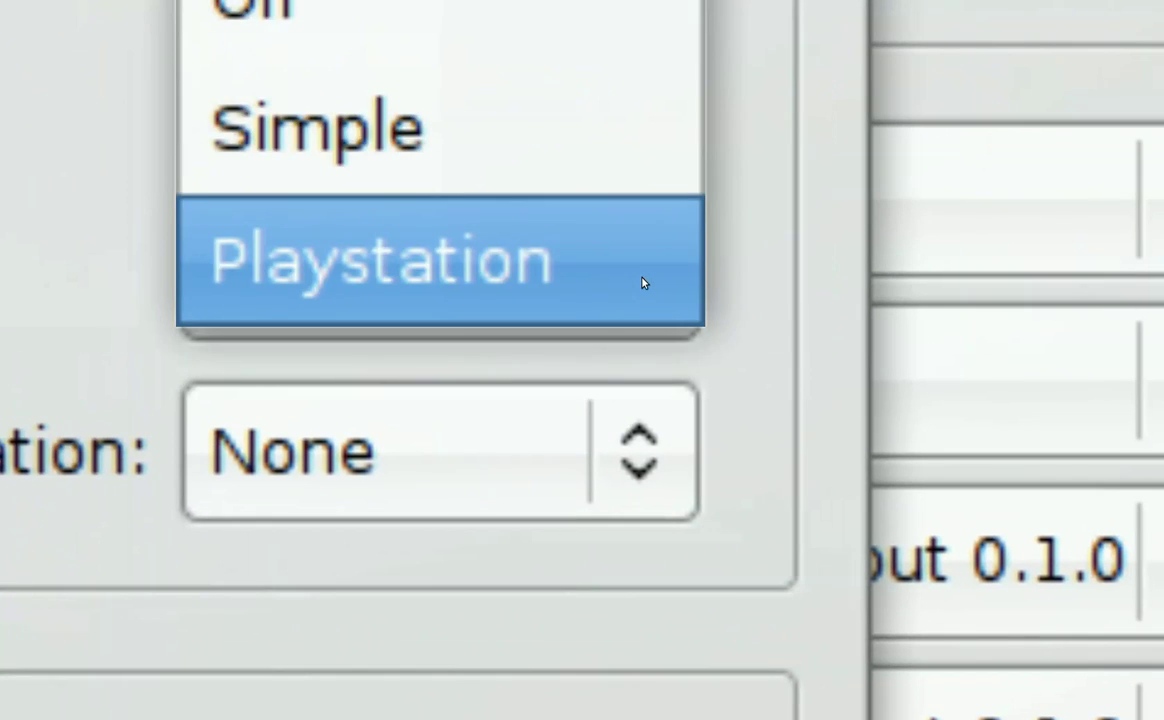
left_click(643, 284)
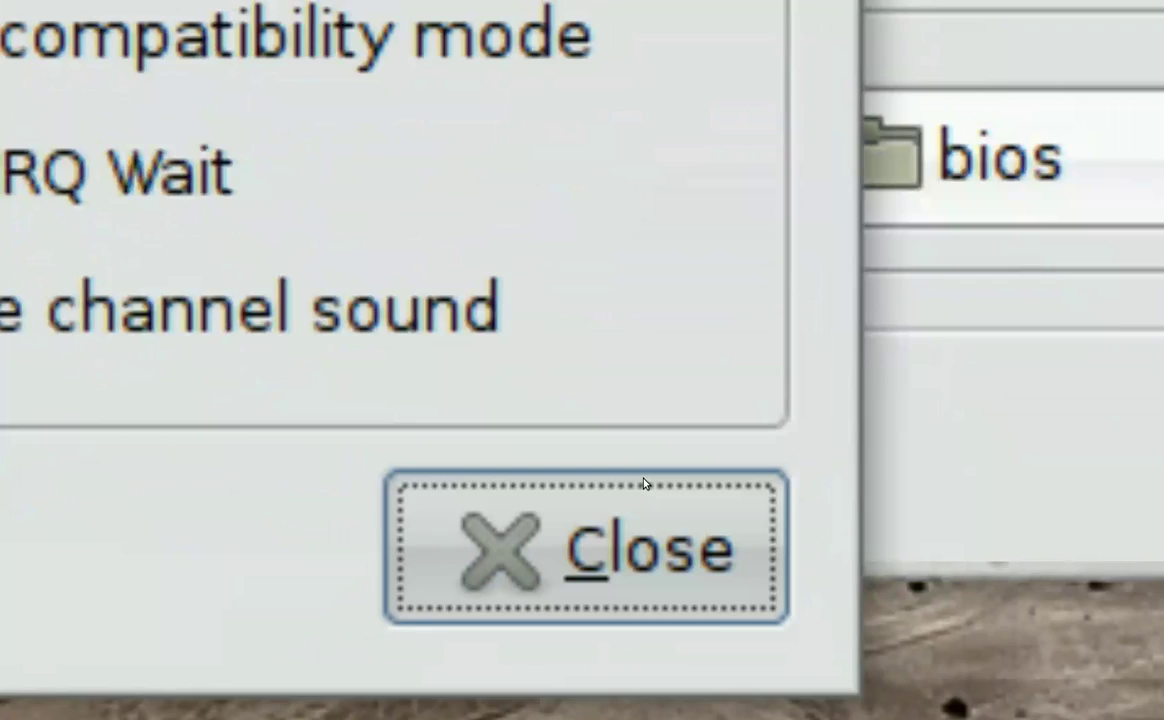
left_click(665, 615)
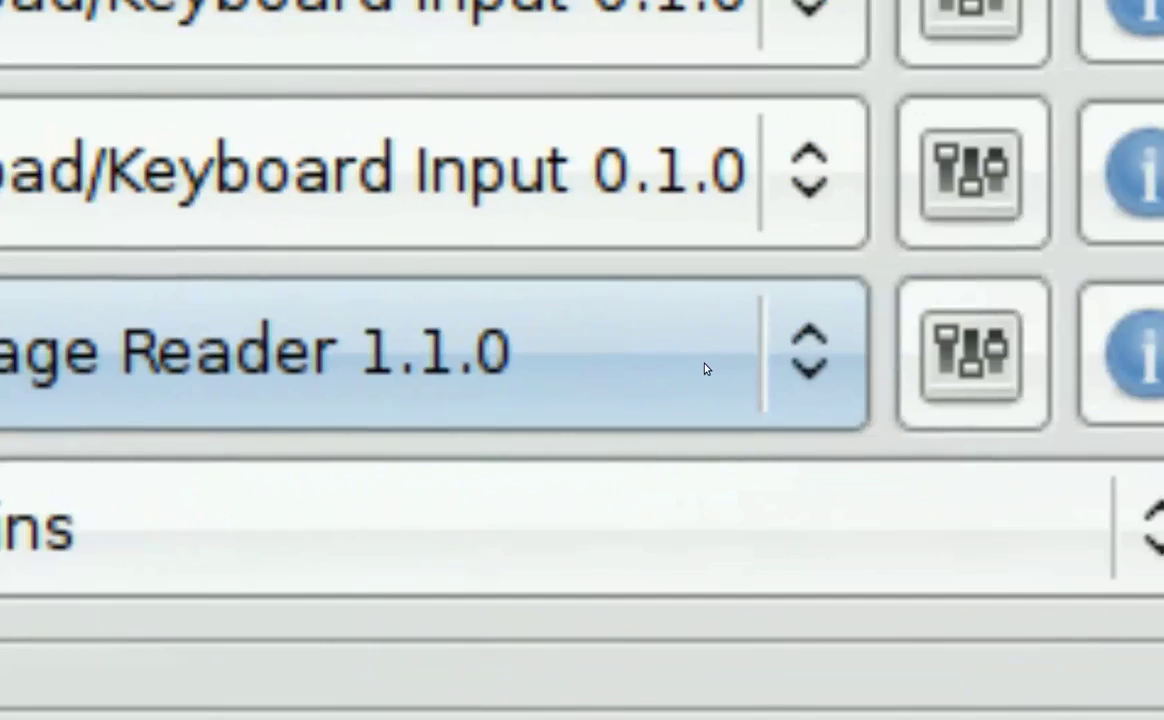
Step: Select ISO Image Reader 1.1.0 as the CD-ROM plugin
left_click(718, 365)
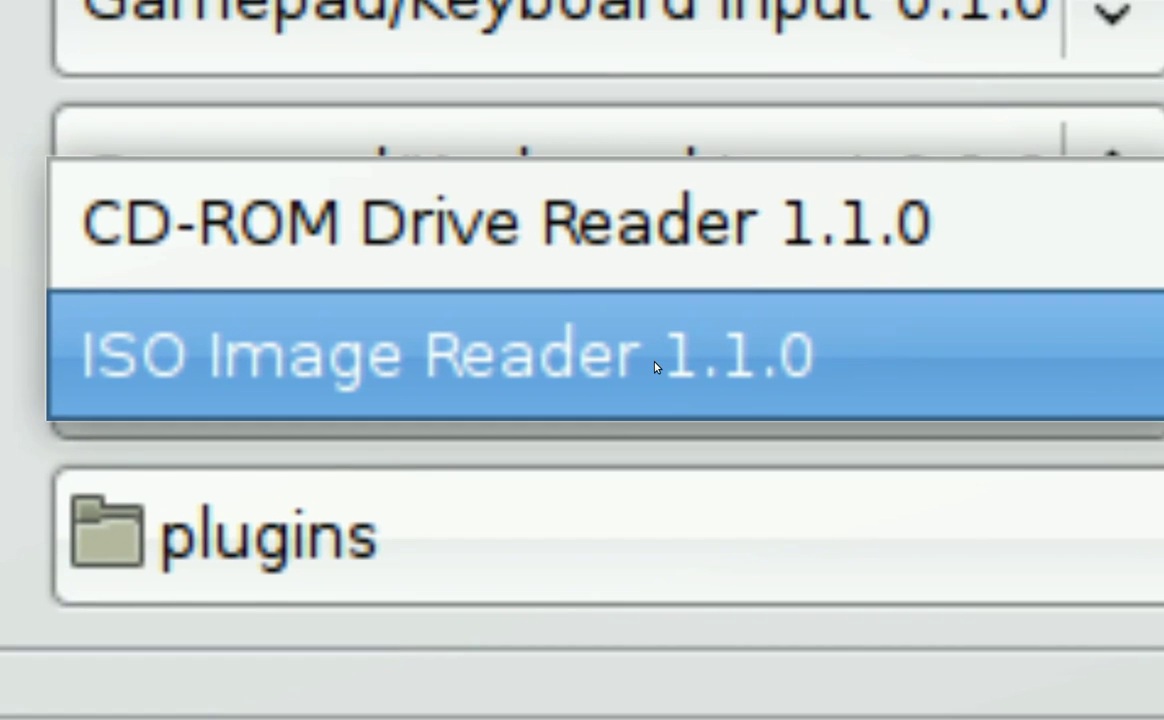
left_click(655, 368)
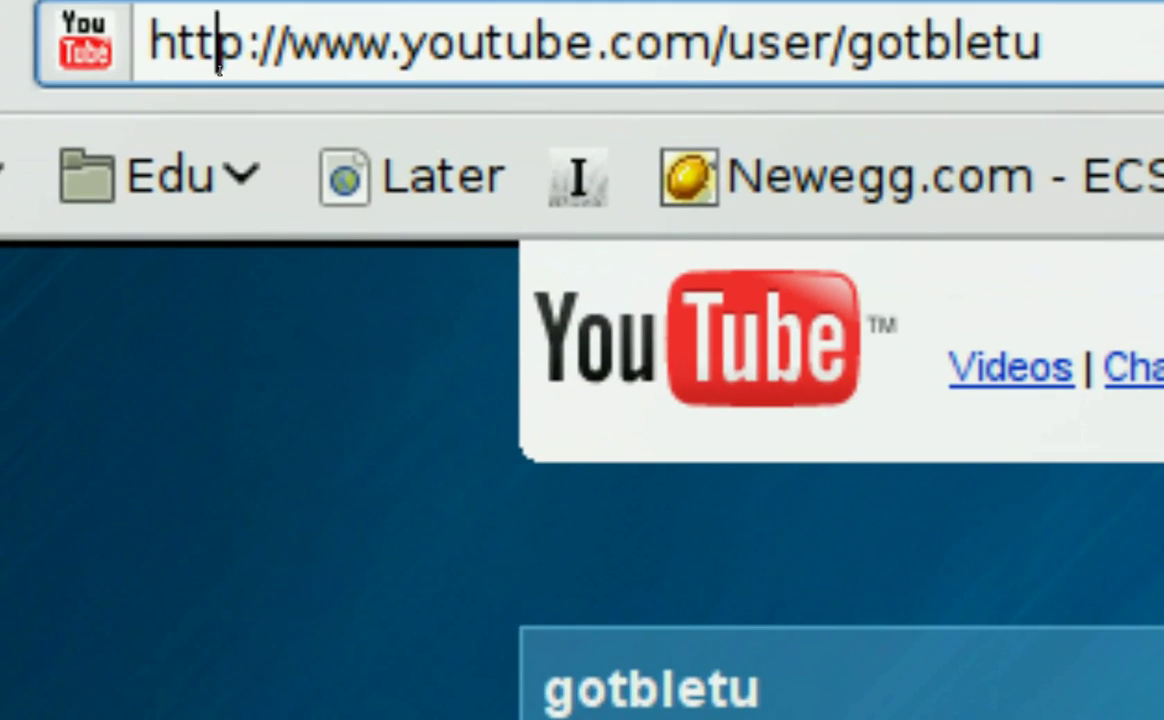
Step: In Firefox, search Mininova for a PSX BIOS, view the BIOS PSX rar torrent page, and minimize the browser
double_click(217, 45)
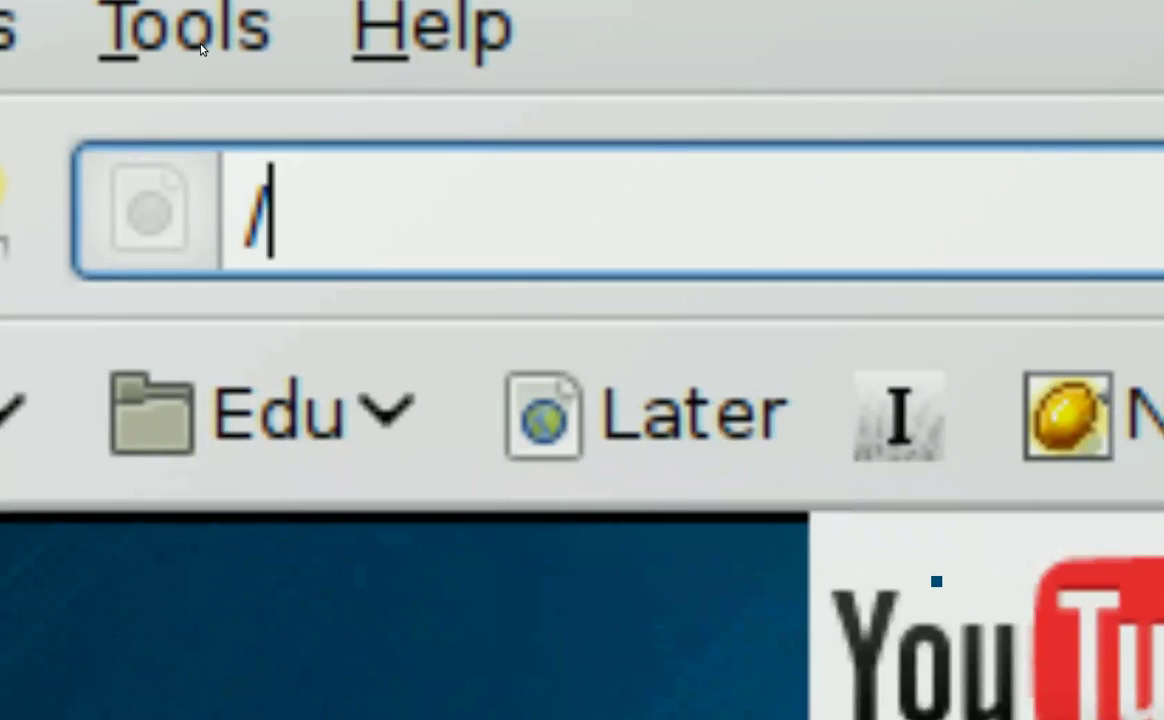
type("/")
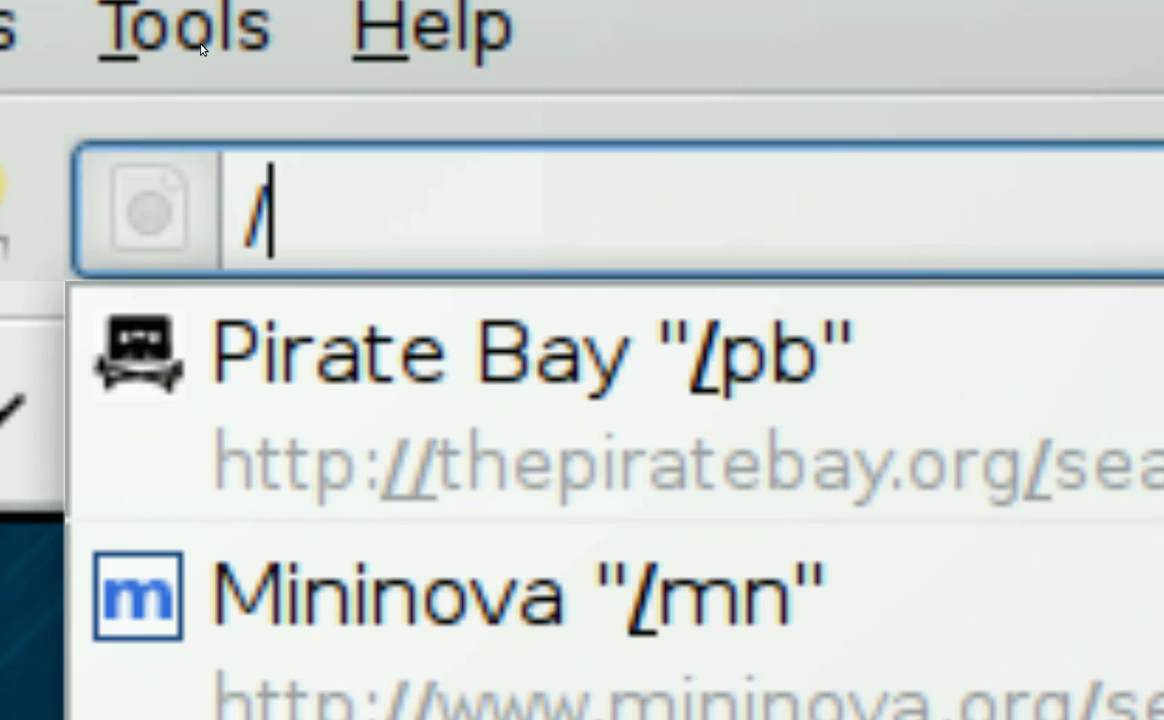
type("mn")
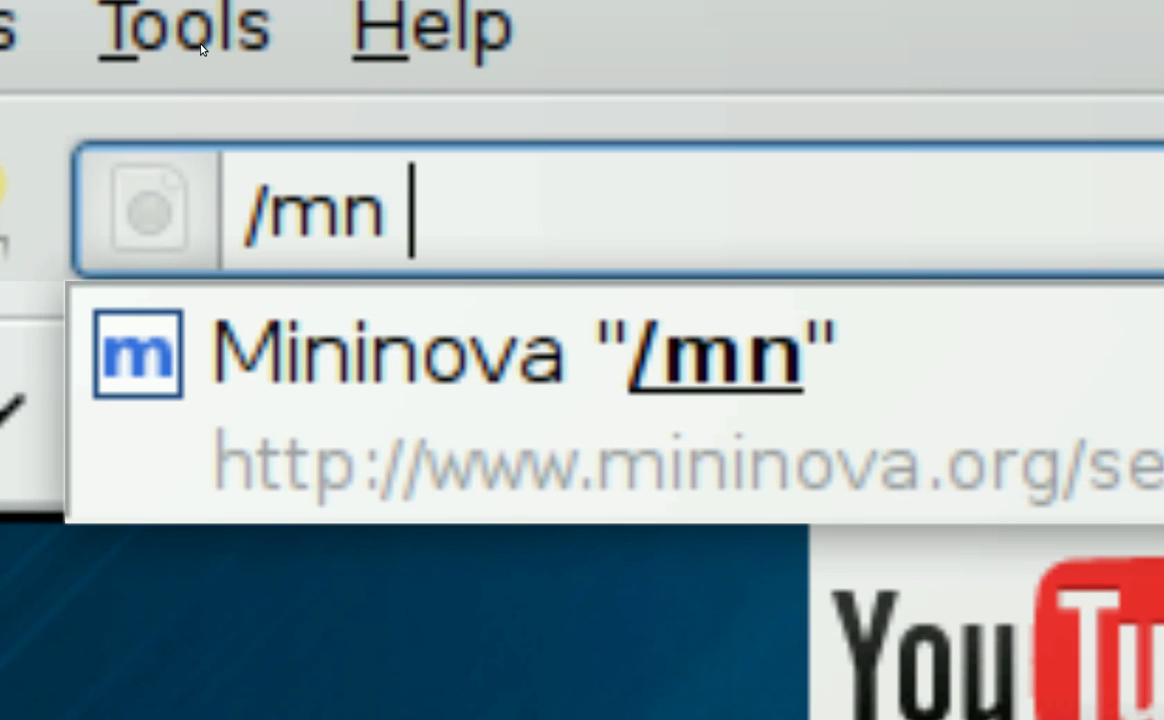
type(" psx")
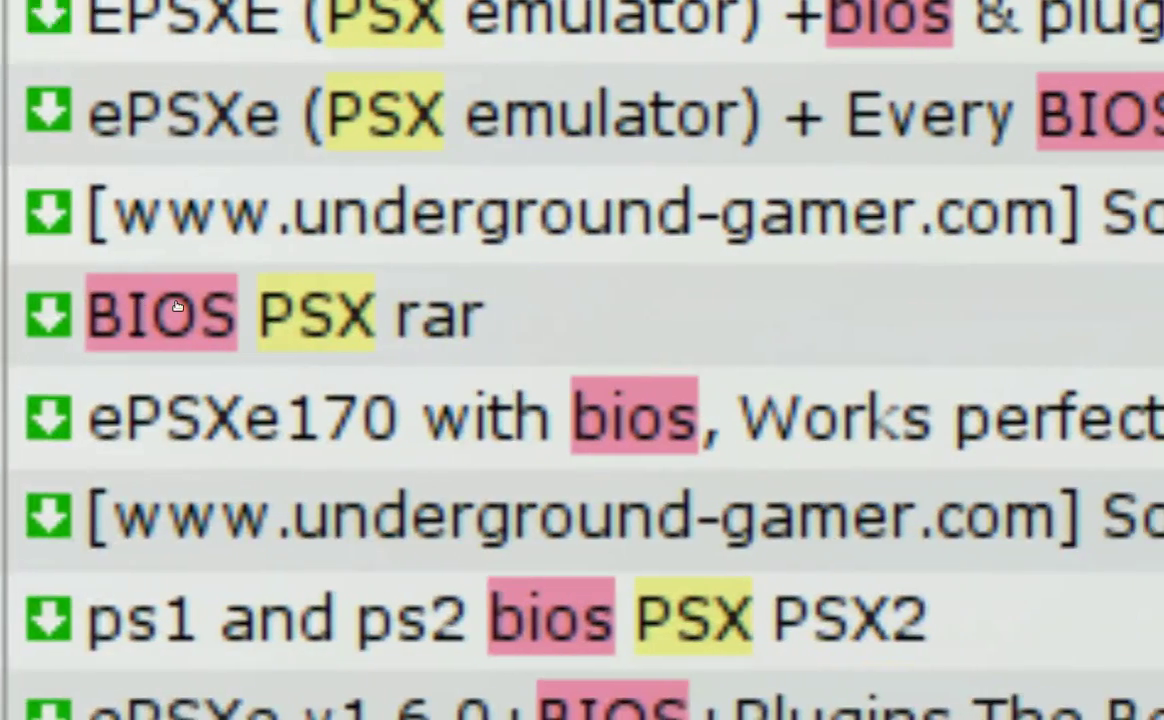
left_click(175, 305)
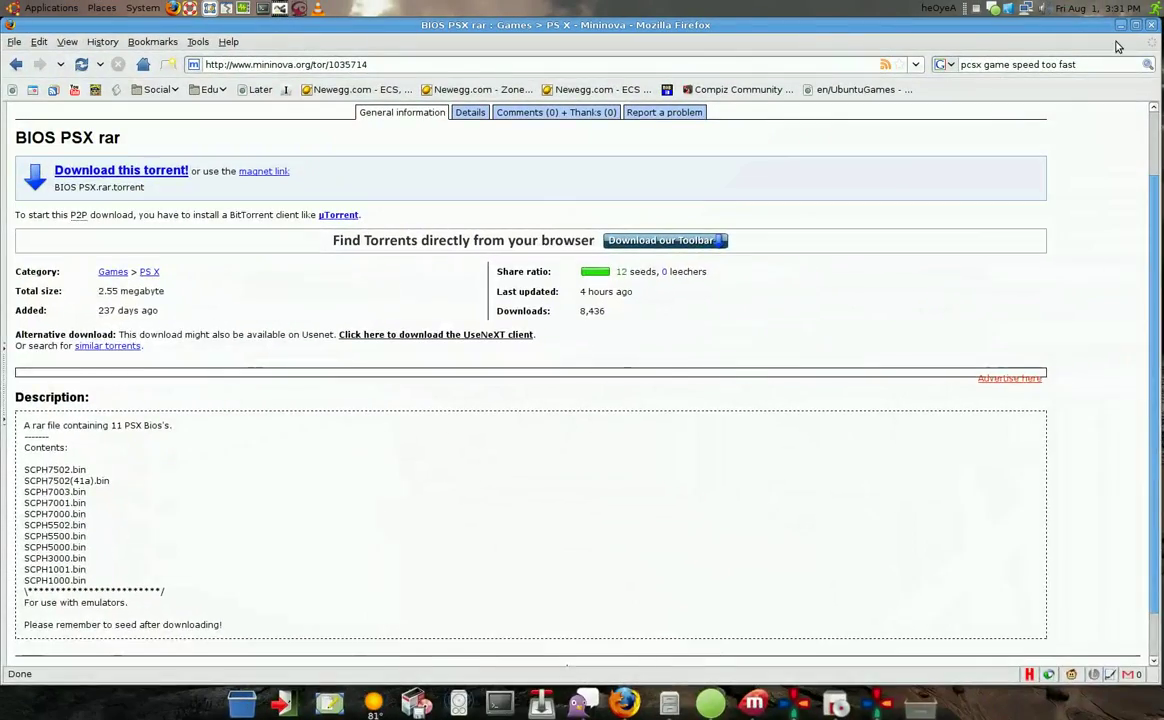
left_click(1120, 25)
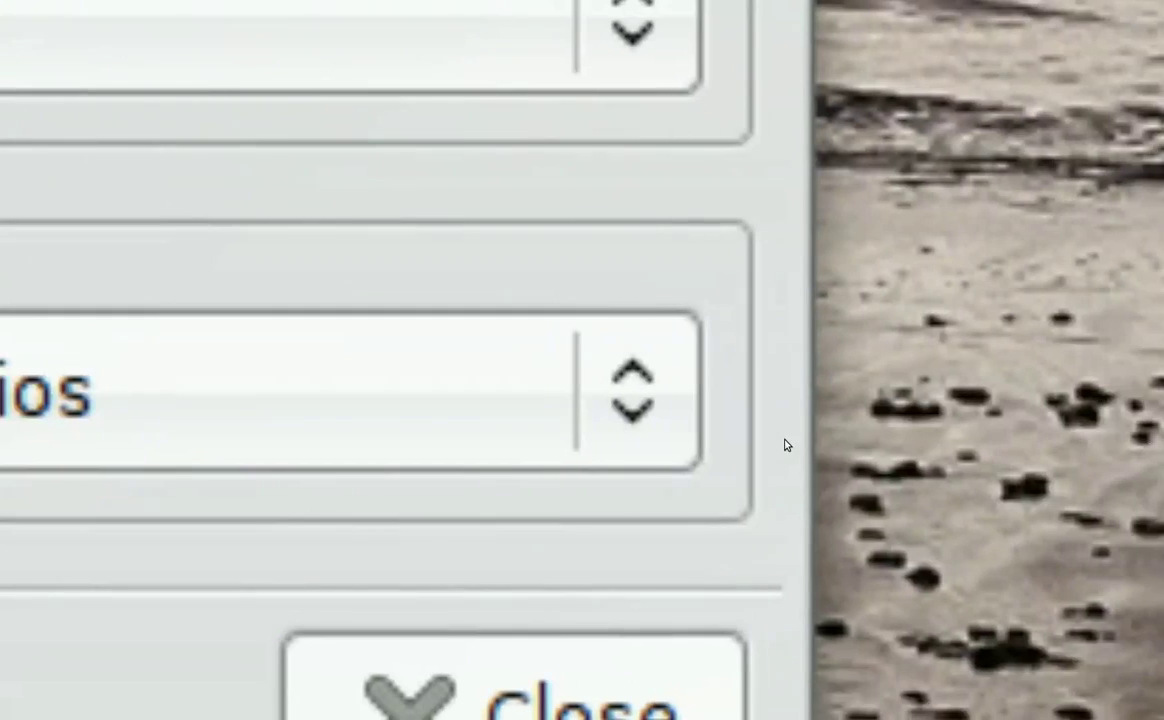
Step: In the PCSX plugin configuration, choose the bios folder as the BIOS search path and SCPH7001.BIN as the BIOS
left_click(771, 441)
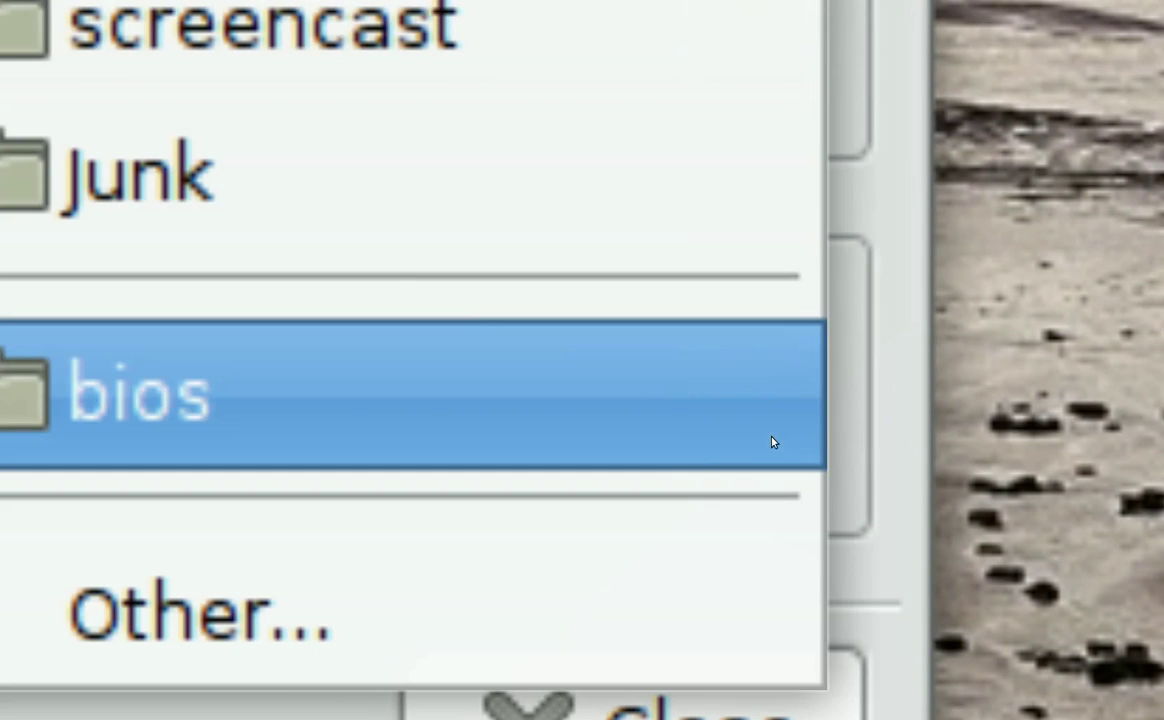
left_click(772, 442)
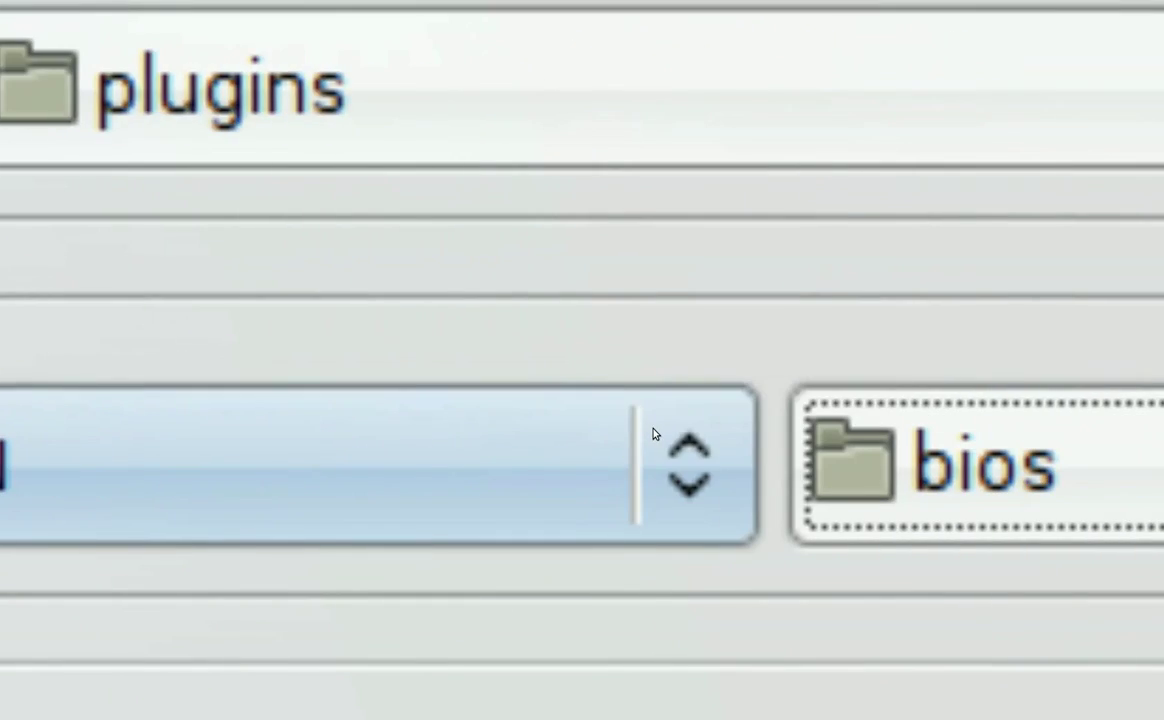
left_click(654, 432)
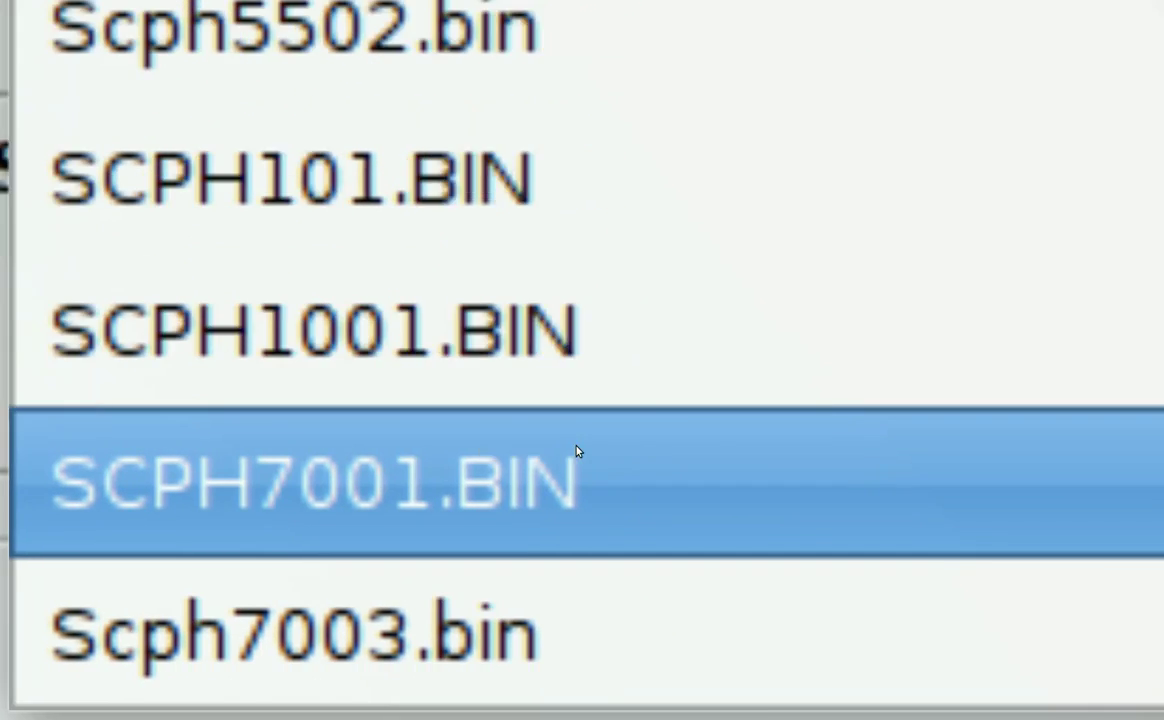
left_click(565, 449)
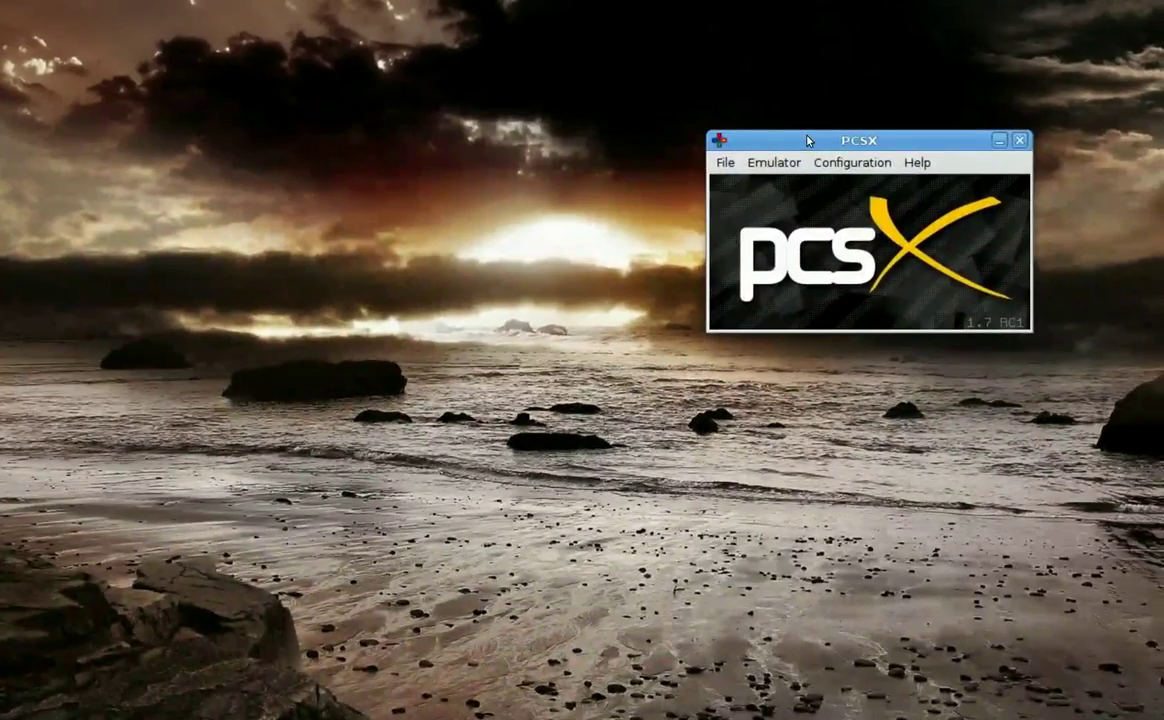
Step: Start running a CD image in PCSX and browse to the Torrent folder inside the home directory
left_click_drag(808, 140, 517, 255)
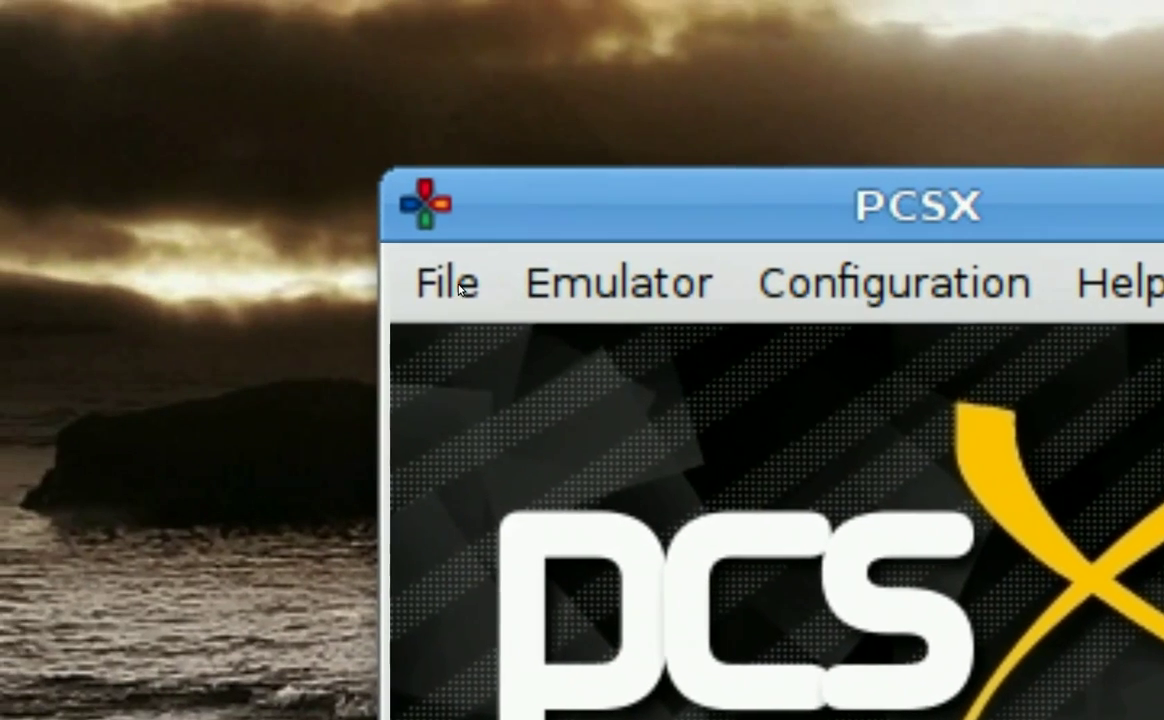
left_click(459, 288)
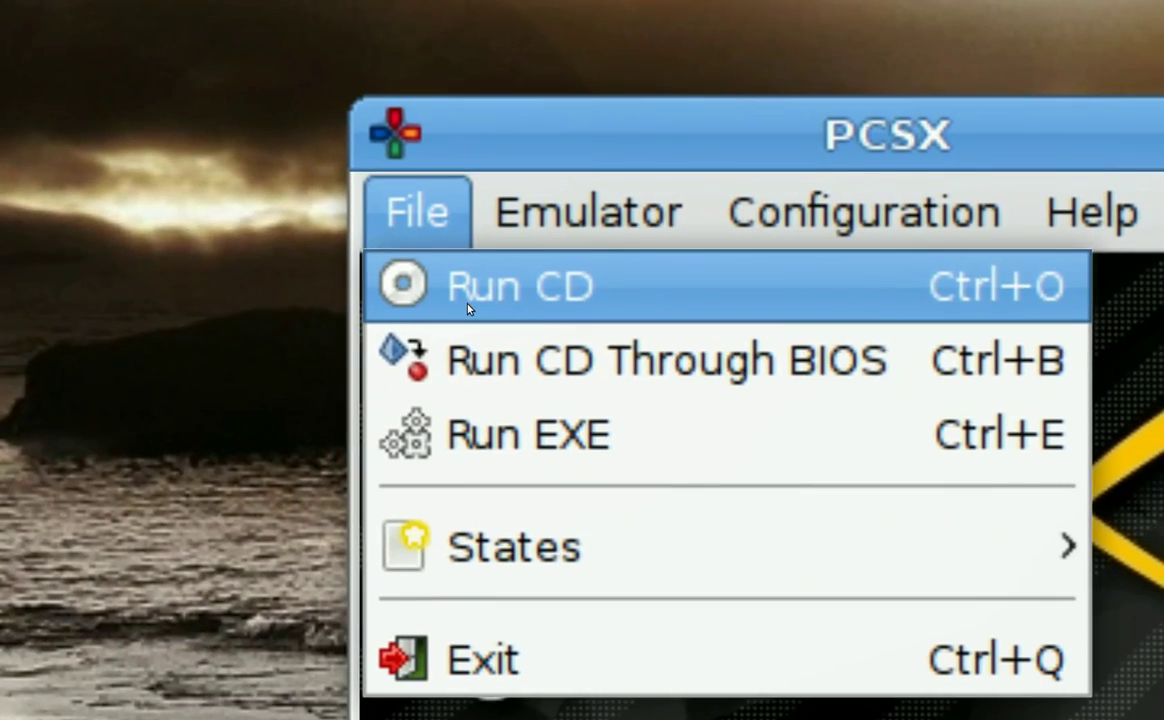
left_click(480, 337)
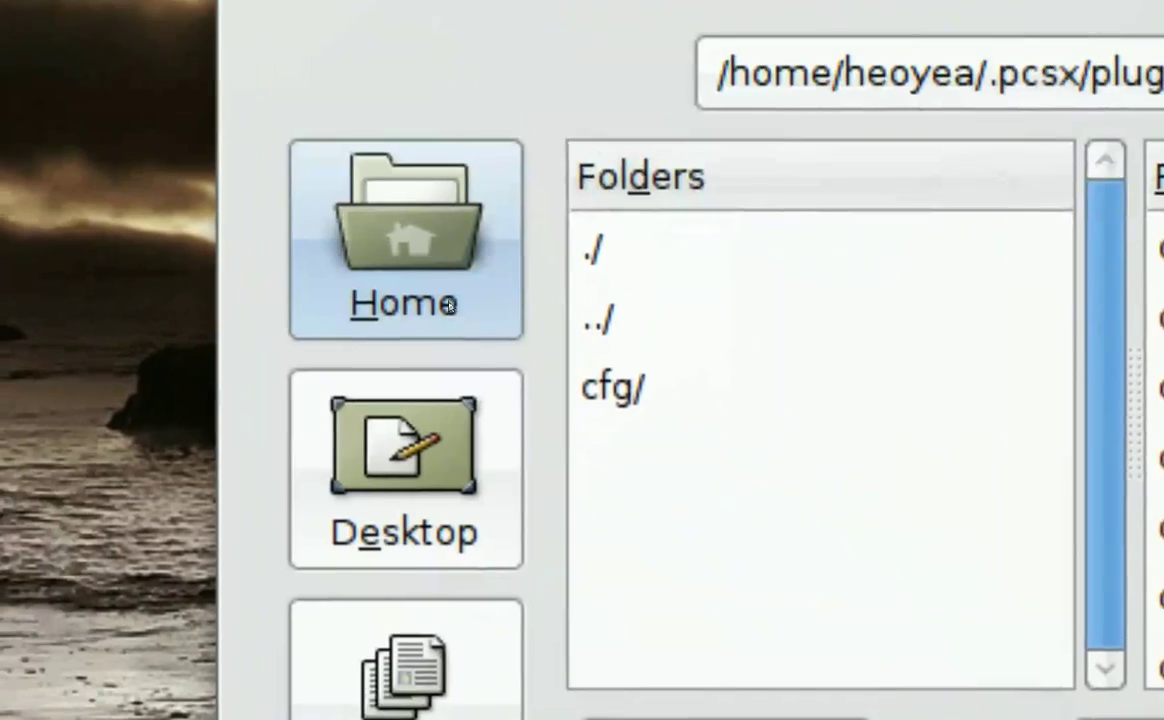
left_click(366, 141)
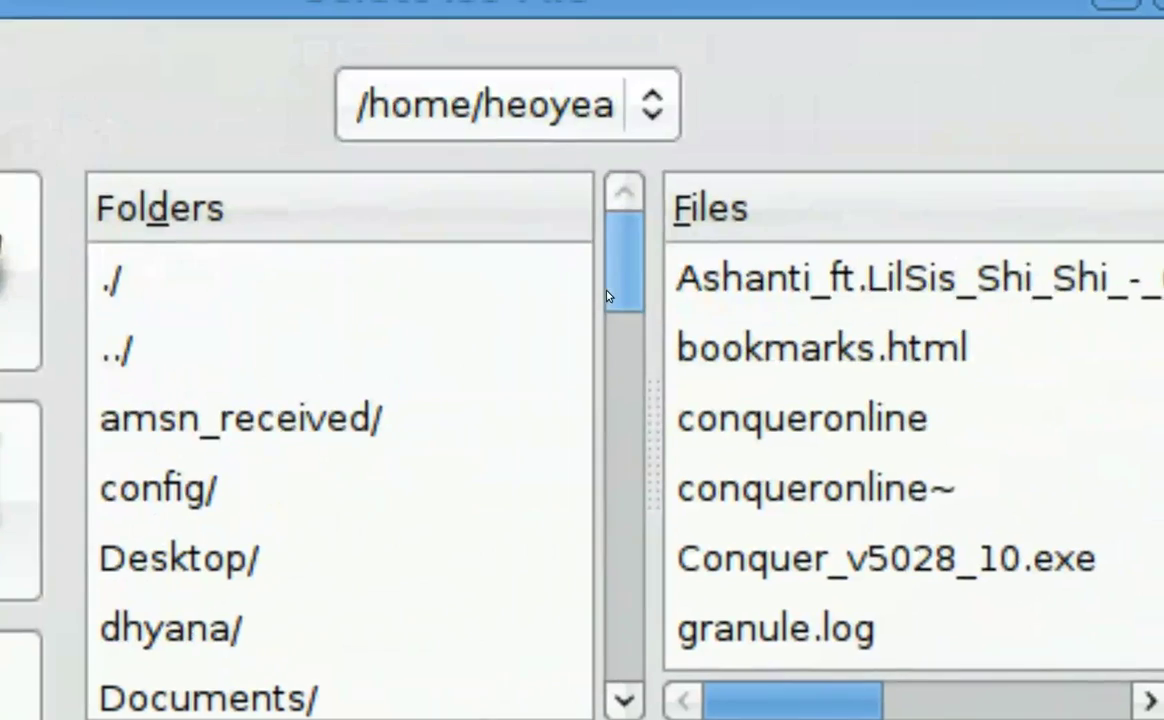
left_click_drag(1093, 308, 1094, 402)
left_click_drag(608, 318, 611, 593)
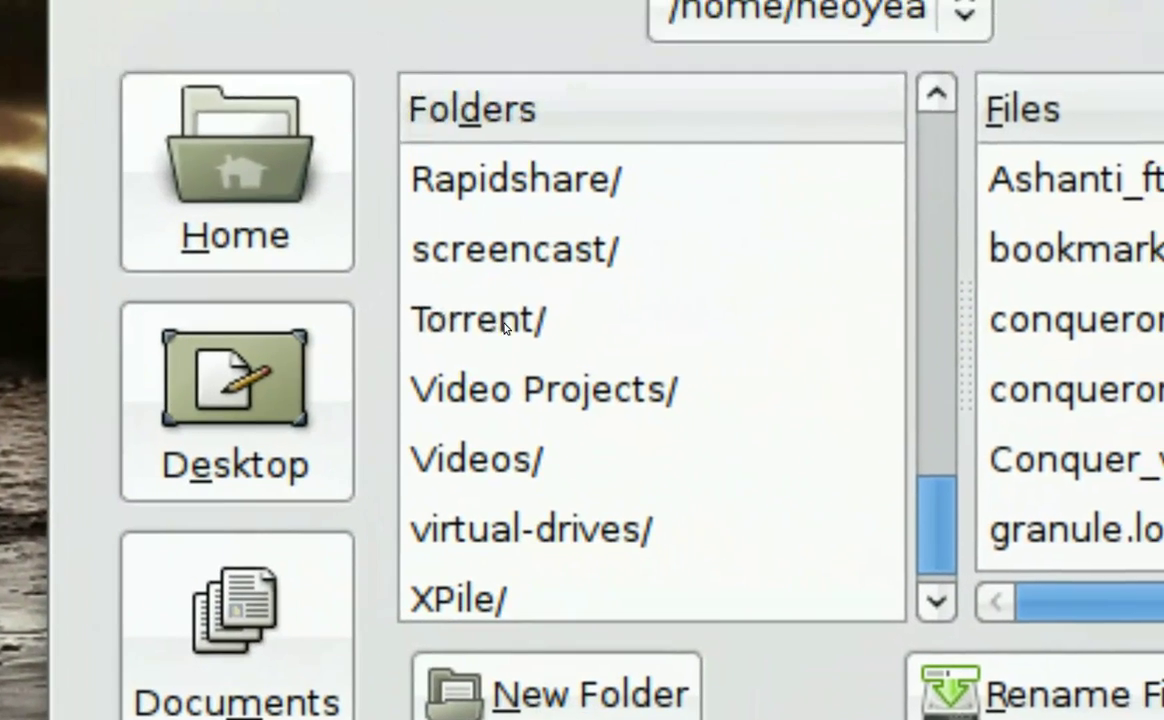
left_click(650, 320)
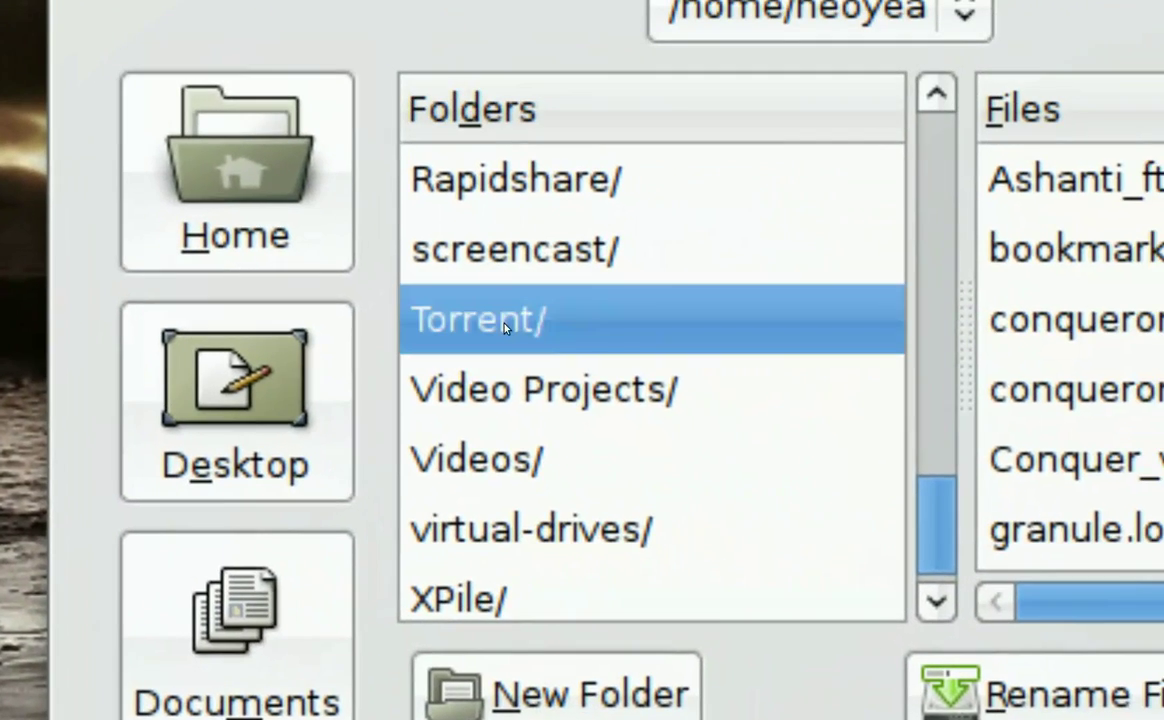
double_click(505, 327)
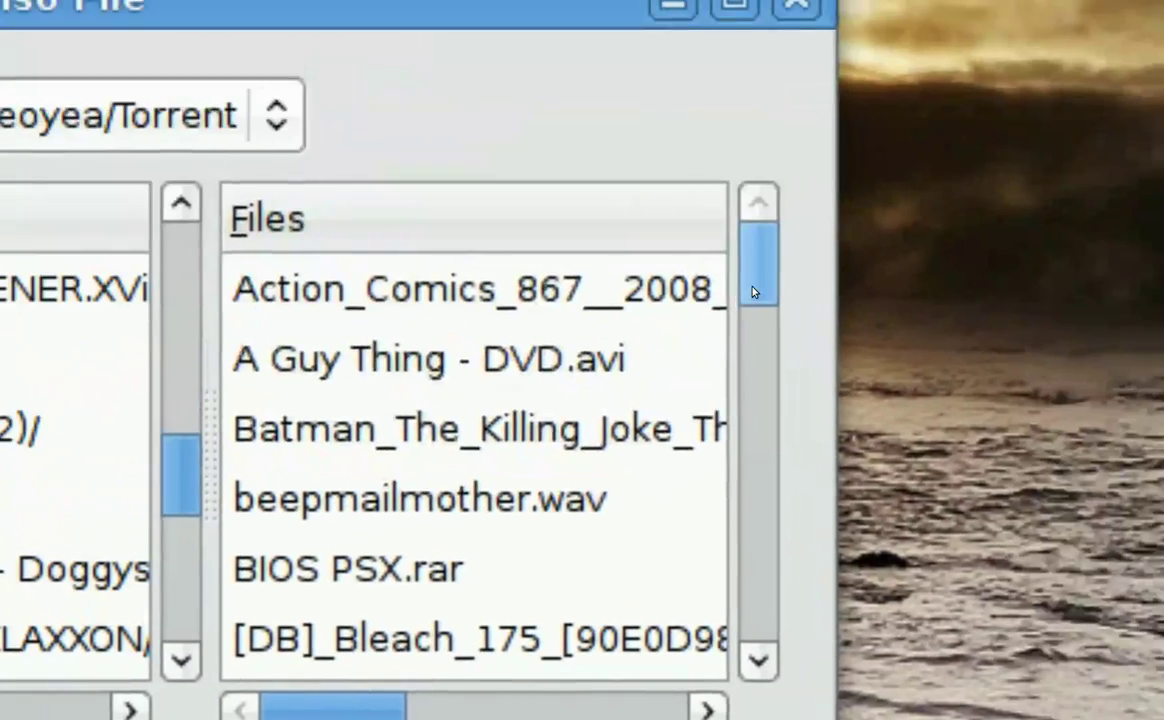
Step: Widen the file list and load PSX-Intelligent-Cube-NTSC.iso from the Torrent folder
left_click_drag(753, 291, 758, 497)
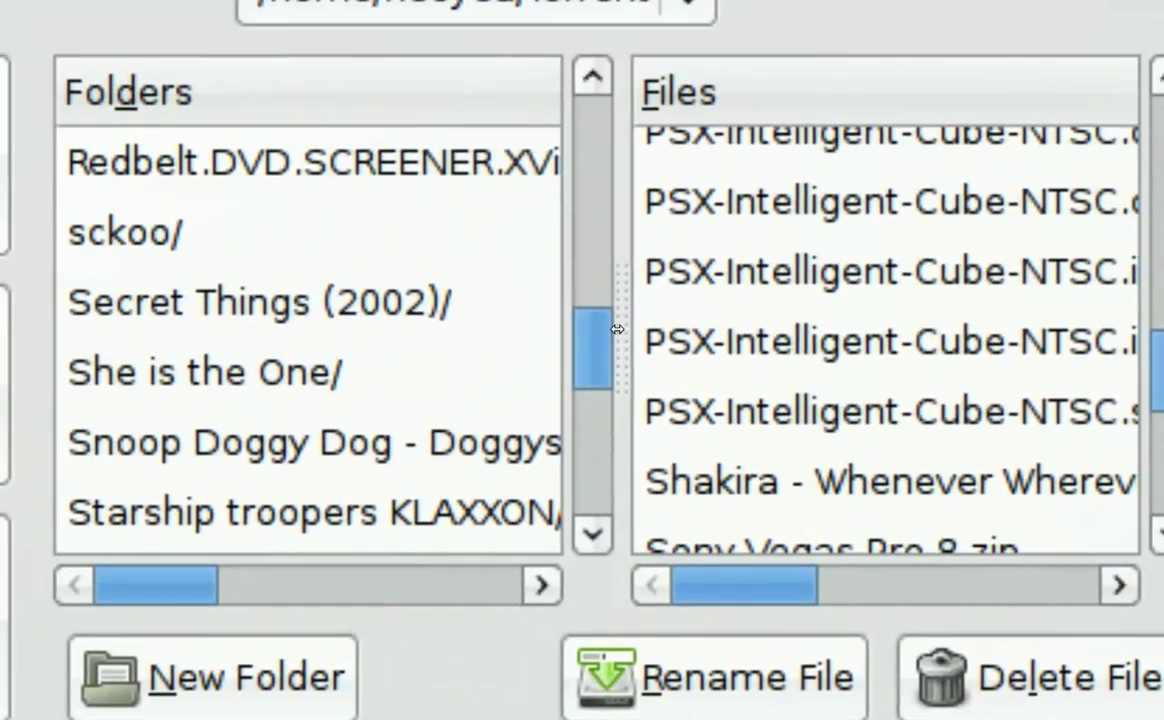
left_click_drag(578, 317, 299, 317)
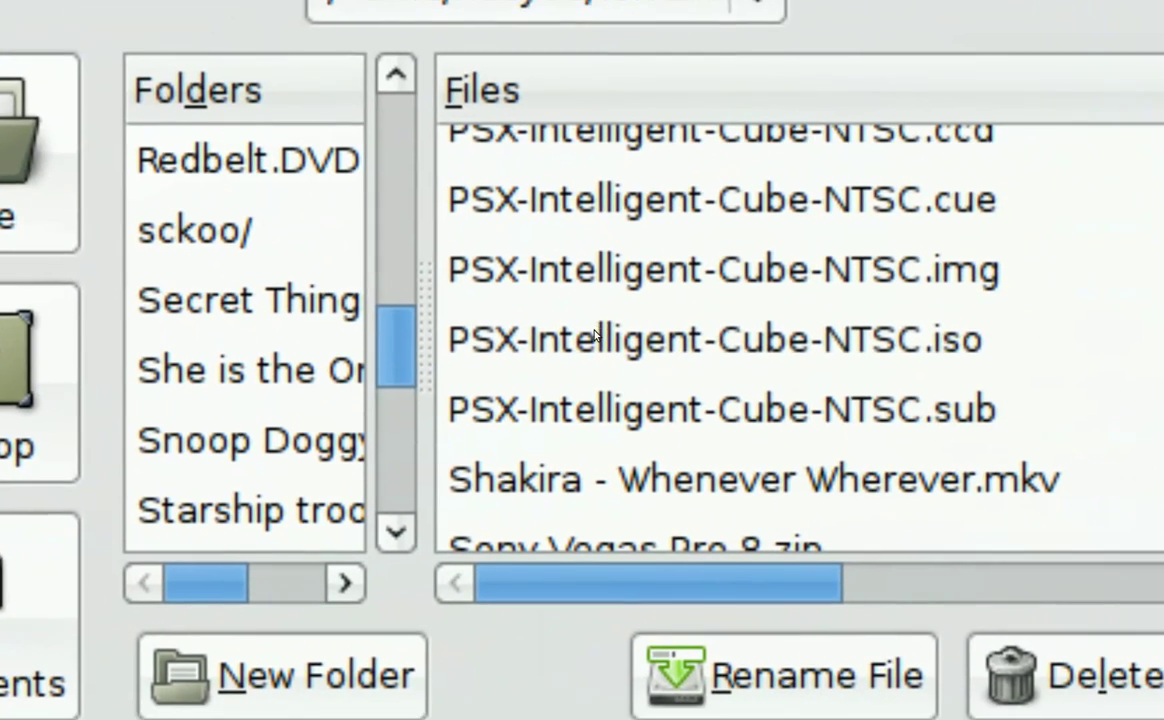
left_click(720, 322)
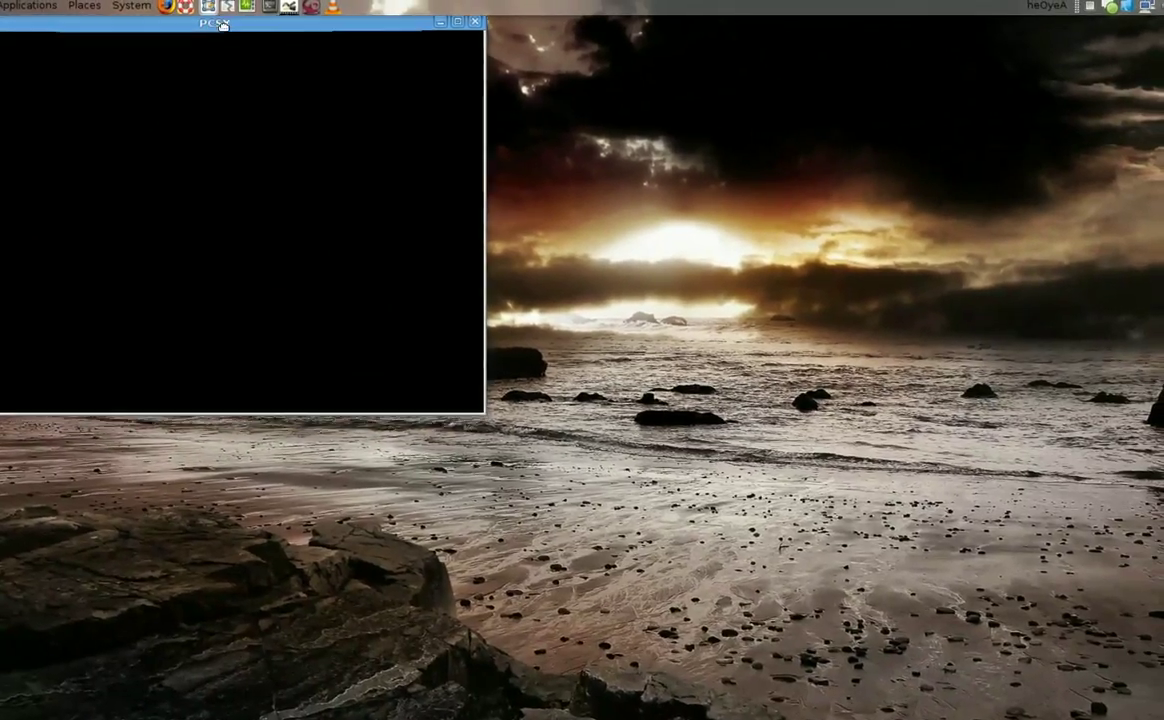
Step: Move the game window to the middle of the desktop, then start the game and capture cubes in the first stage
left_click_drag(209, 33, 605, 187)
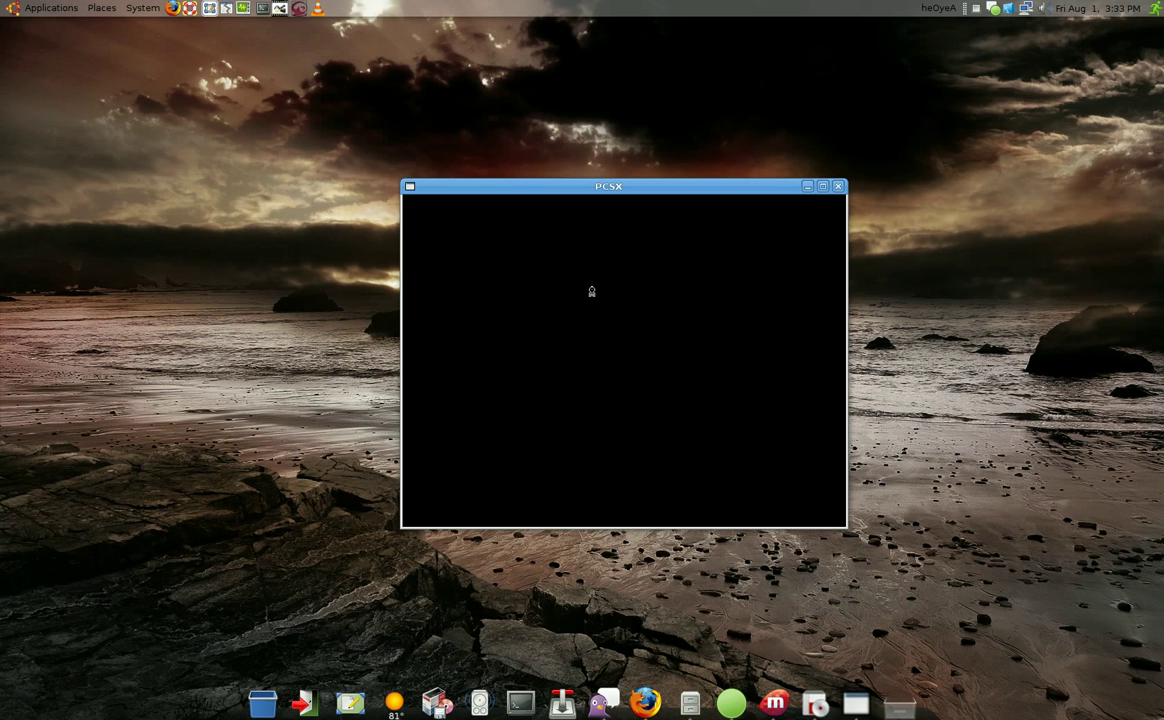
key("Return")
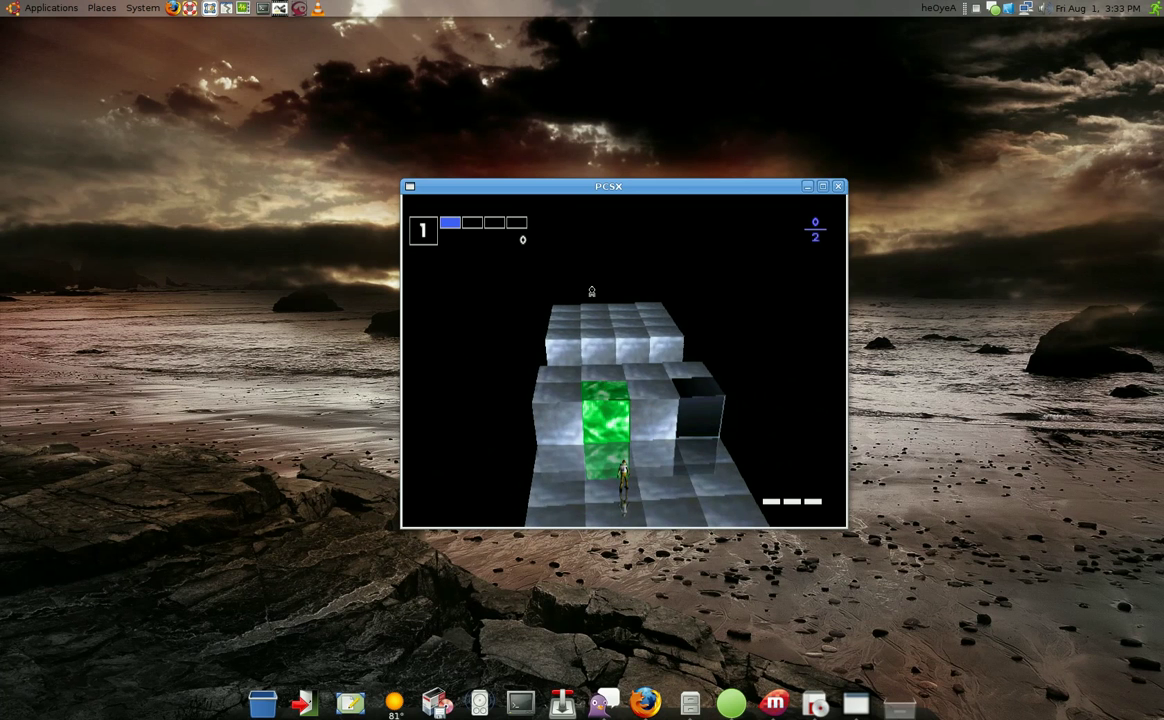
key("x")
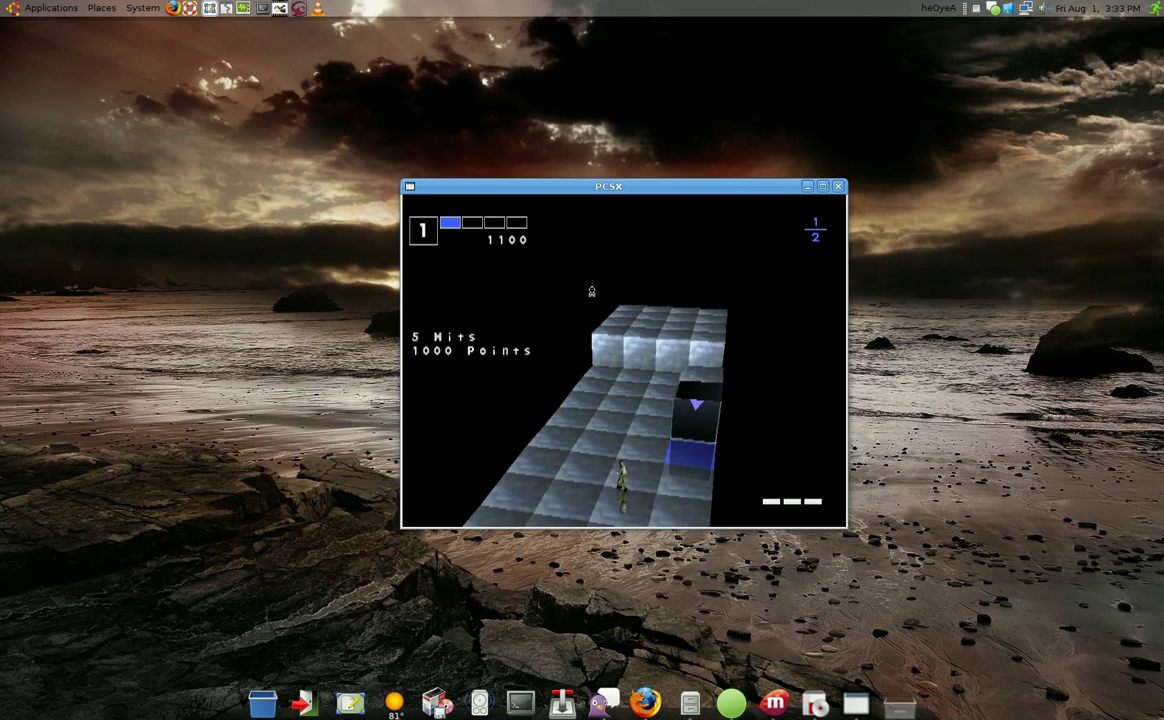
key("x")
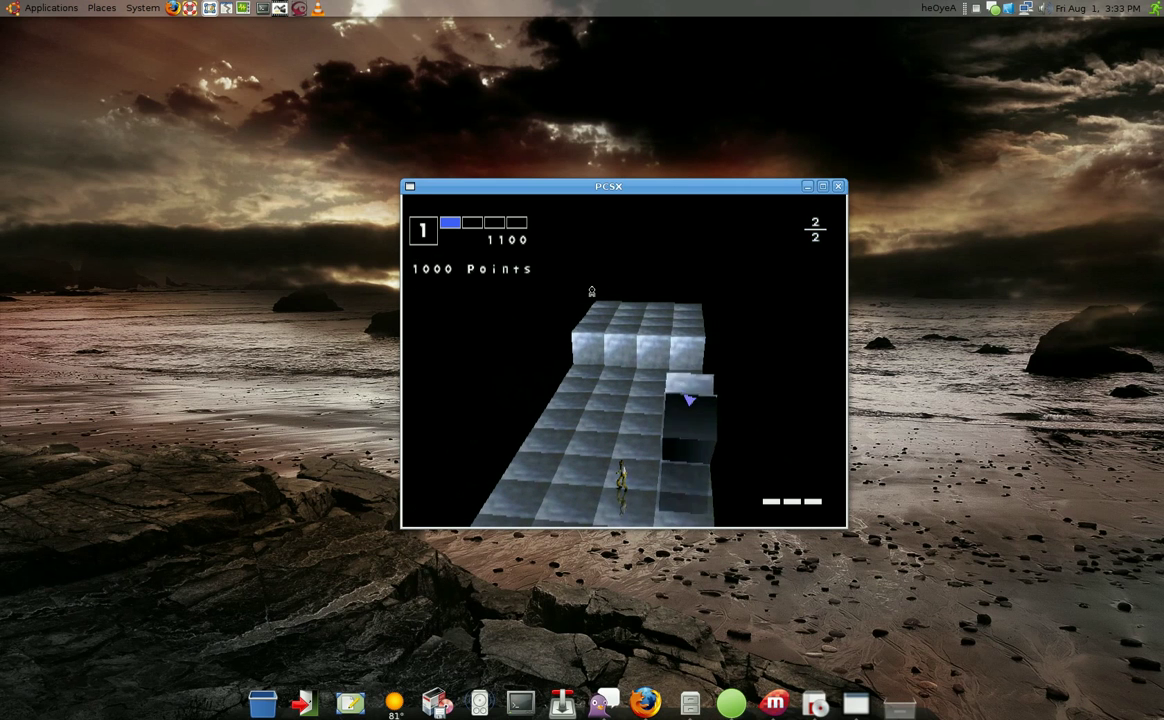